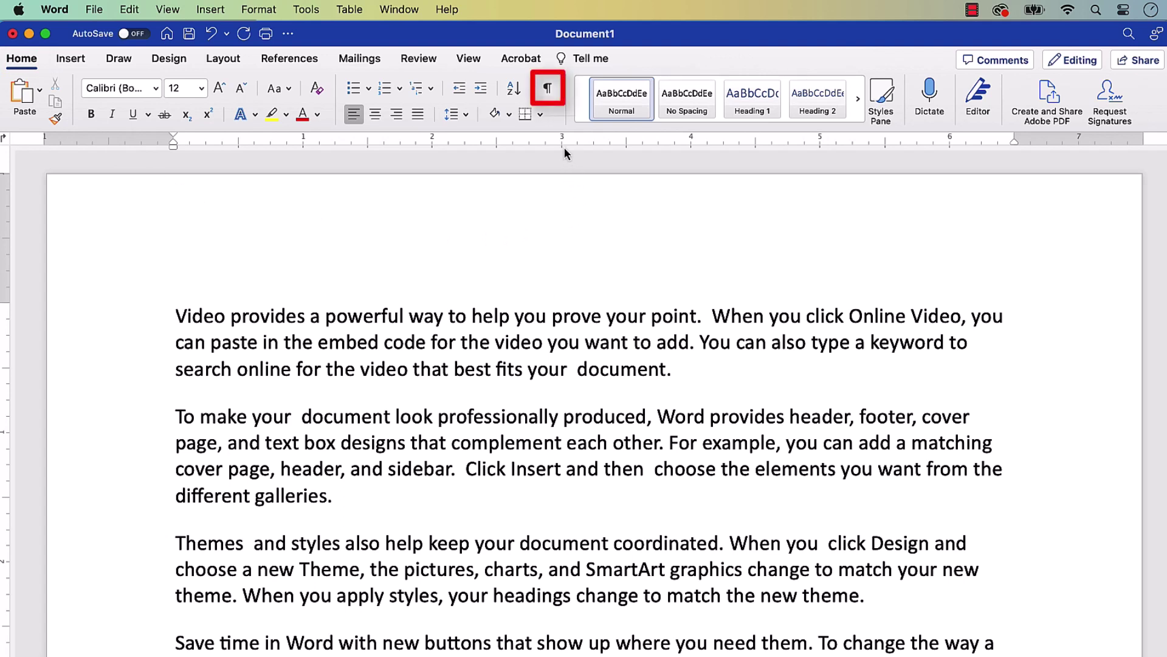
Show formatting marks so the double spaces appear as pairs of dots.
{"action": "left_click", "coordinate": [549, 89]}
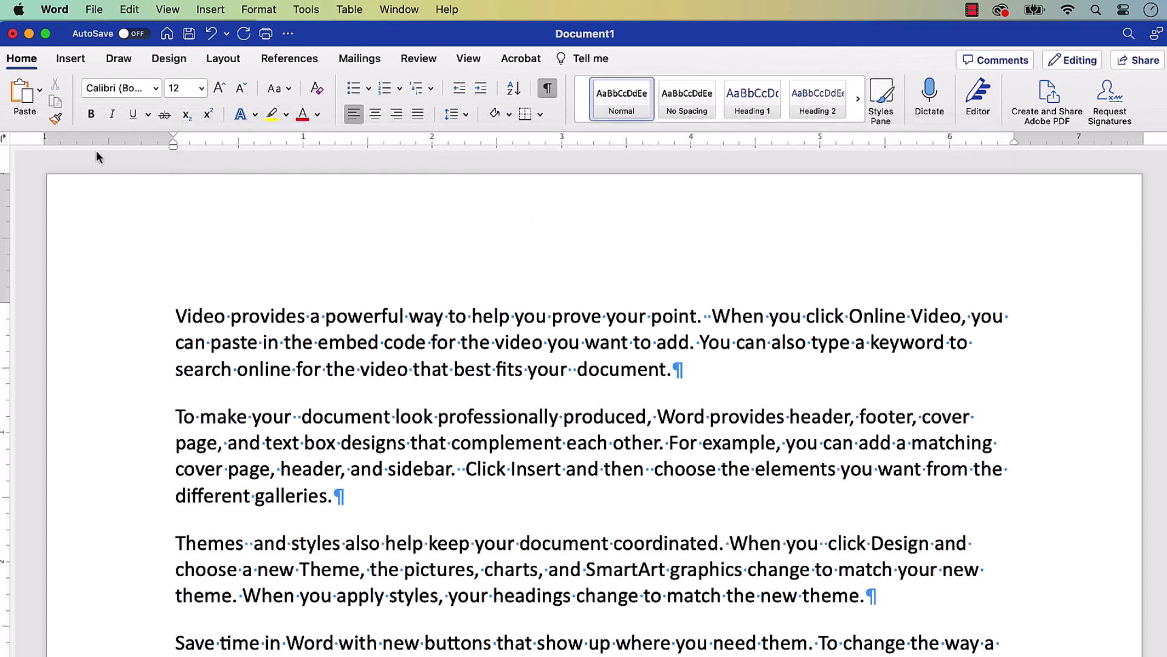
Bring up Find and Replace and search for two spaces, finding 7 matches.
{"action": "left_click", "coordinate": [130, 11]}
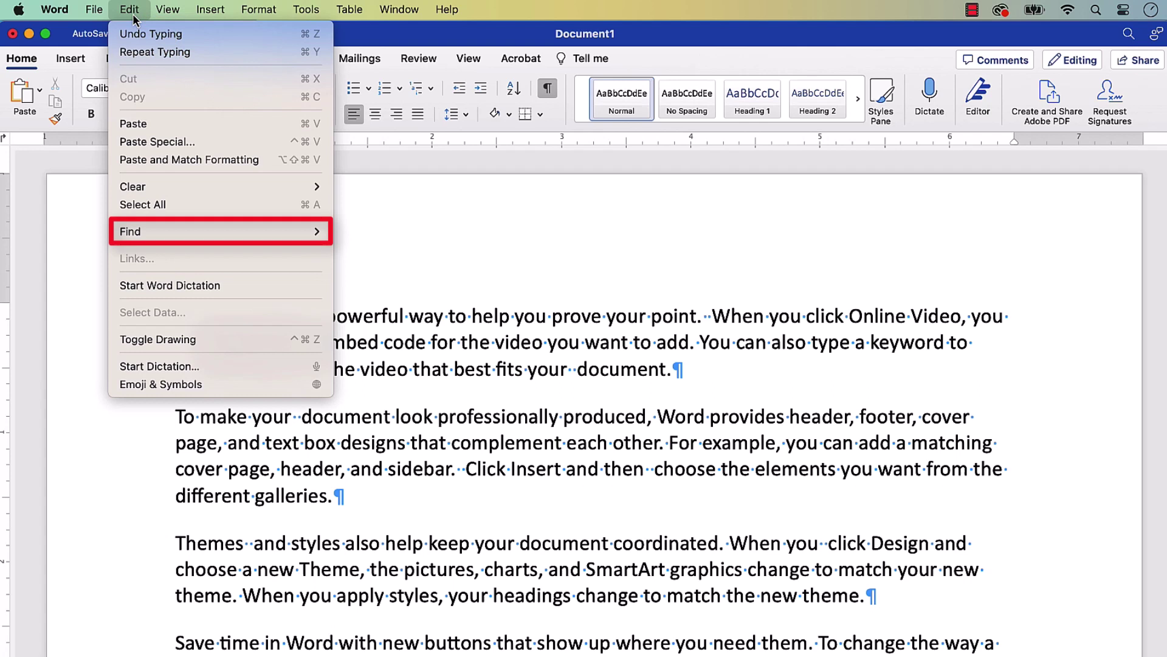
{"action": "mouse_move", "coordinate": [220, 231]}
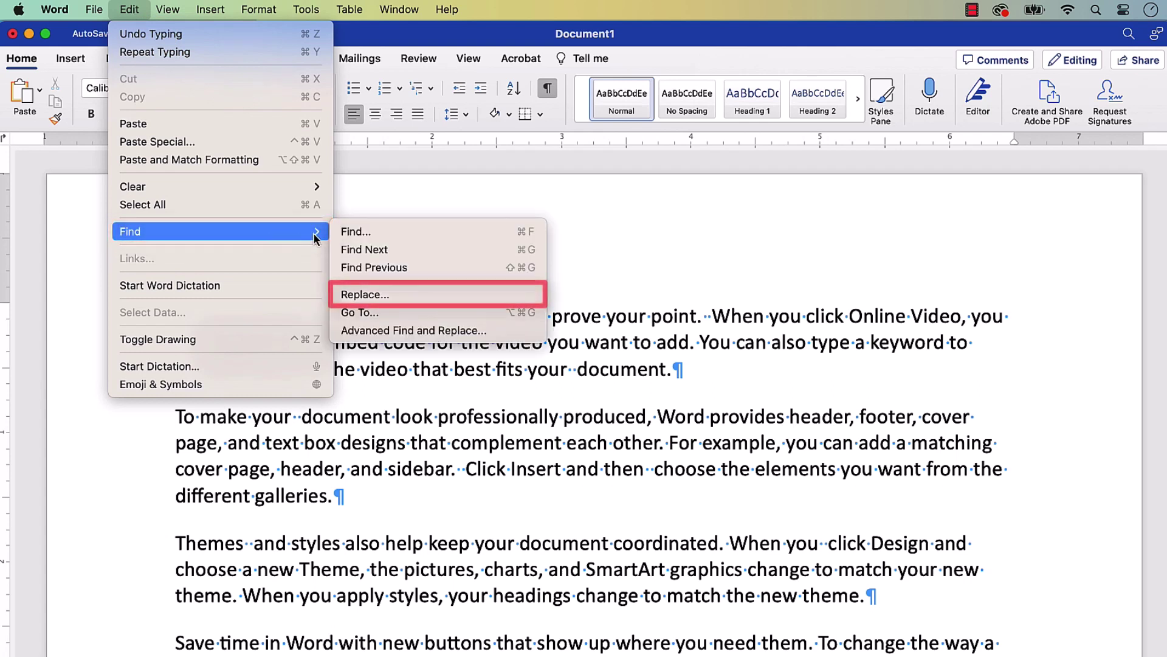
{"action": "left_click", "coordinate": [360, 290]}
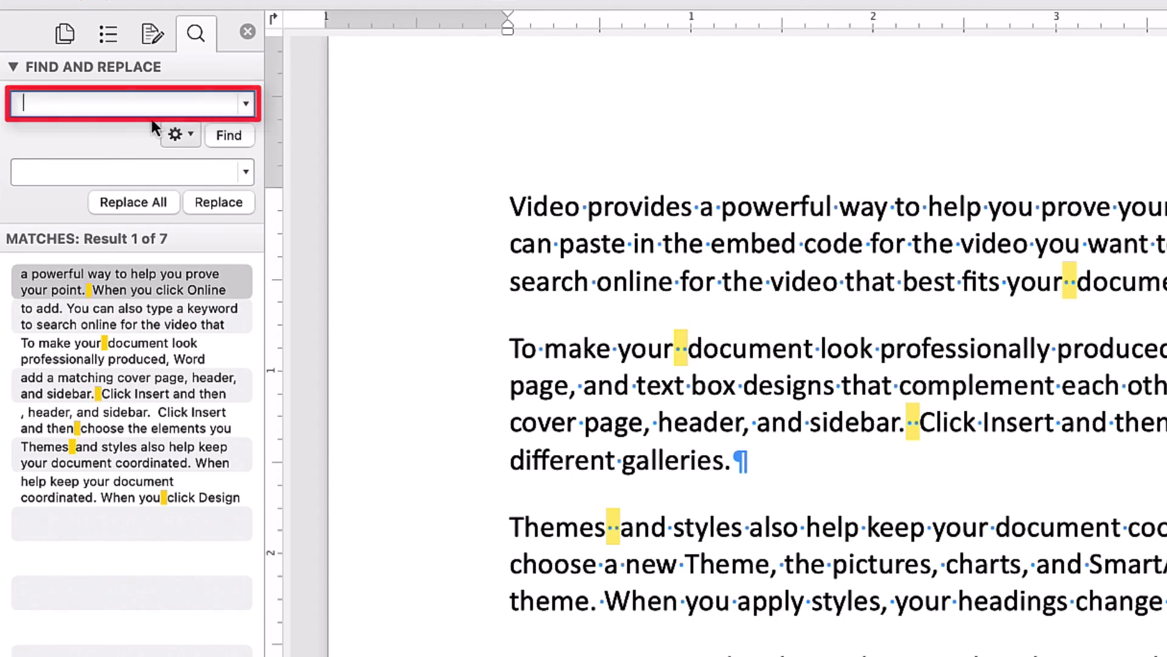
Replace all 7 double spaces with a single space and acknowledge the confirmation.
{"action": "left_click", "coordinate": [42, 169]}
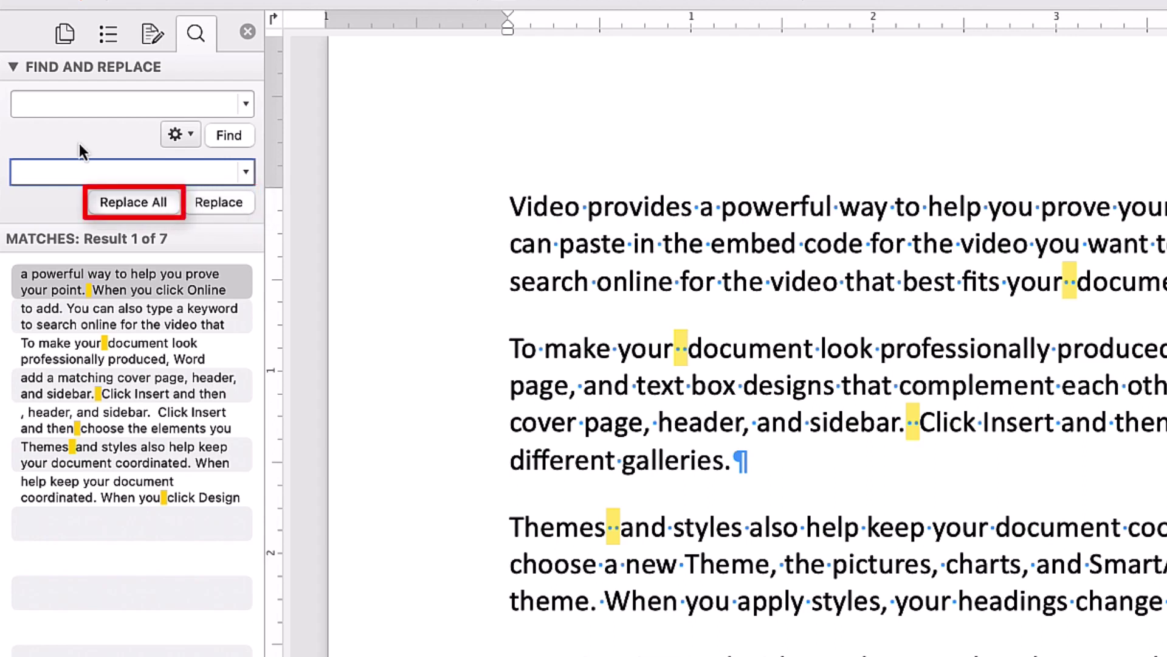
{"action": "left_click", "coordinate": [108, 208]}
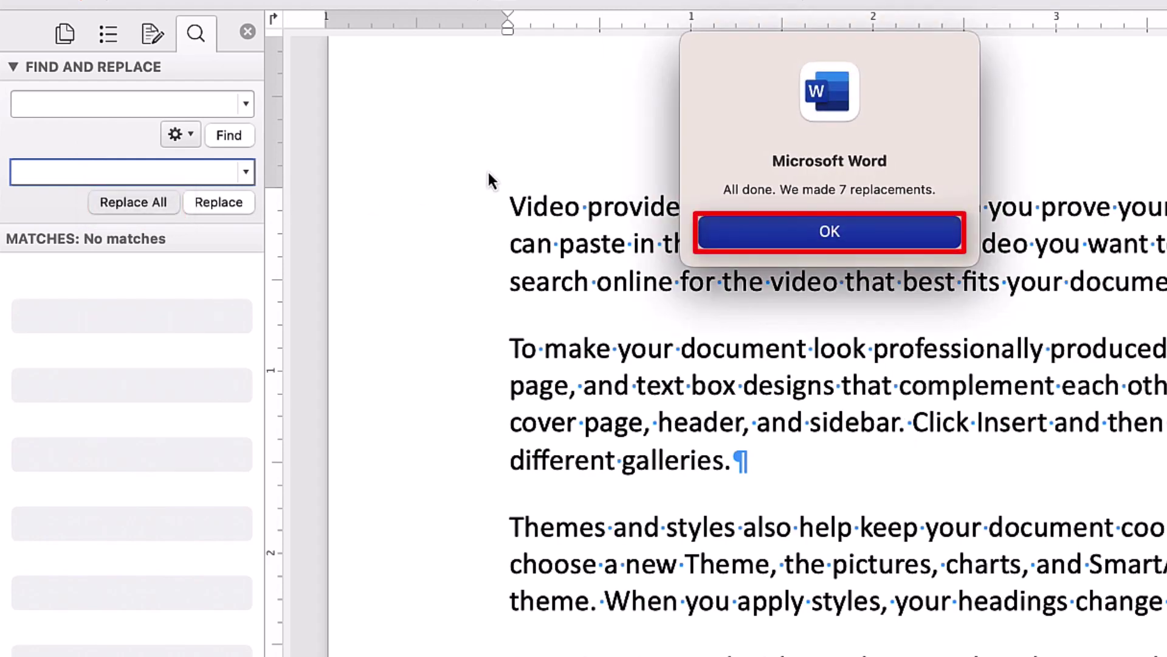
{"action": "left_click", "coordinate": [714, 230]}
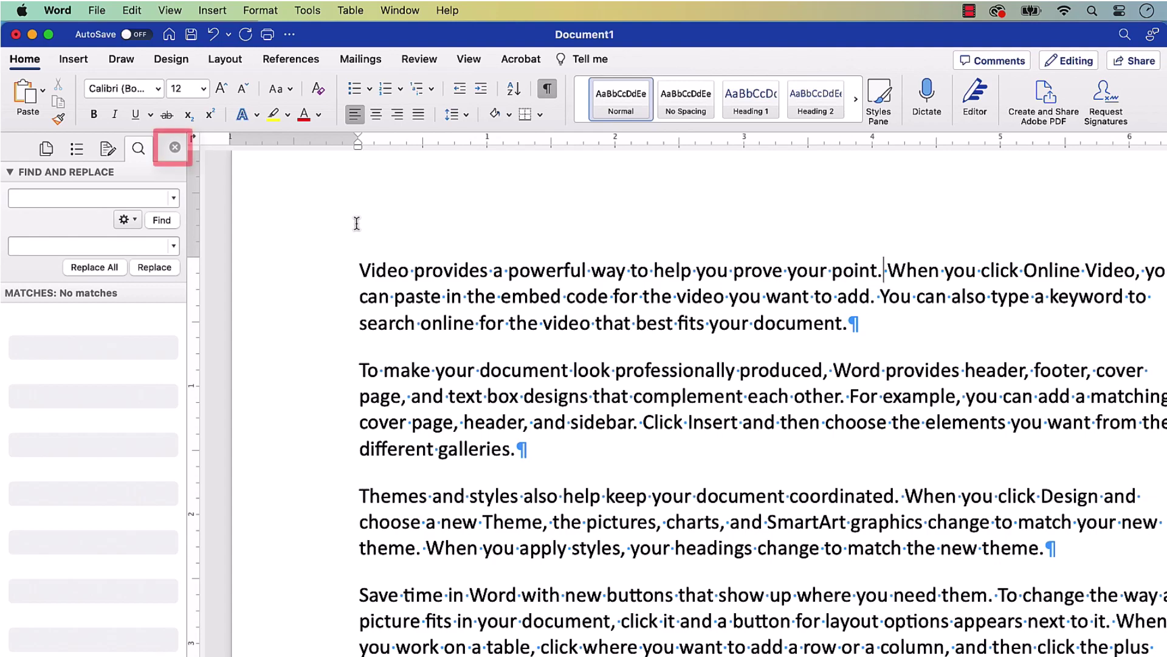
Close Find and Replace and go to Word > Preferences.
{"action": "left_click", "coordinate": [173, 151]}
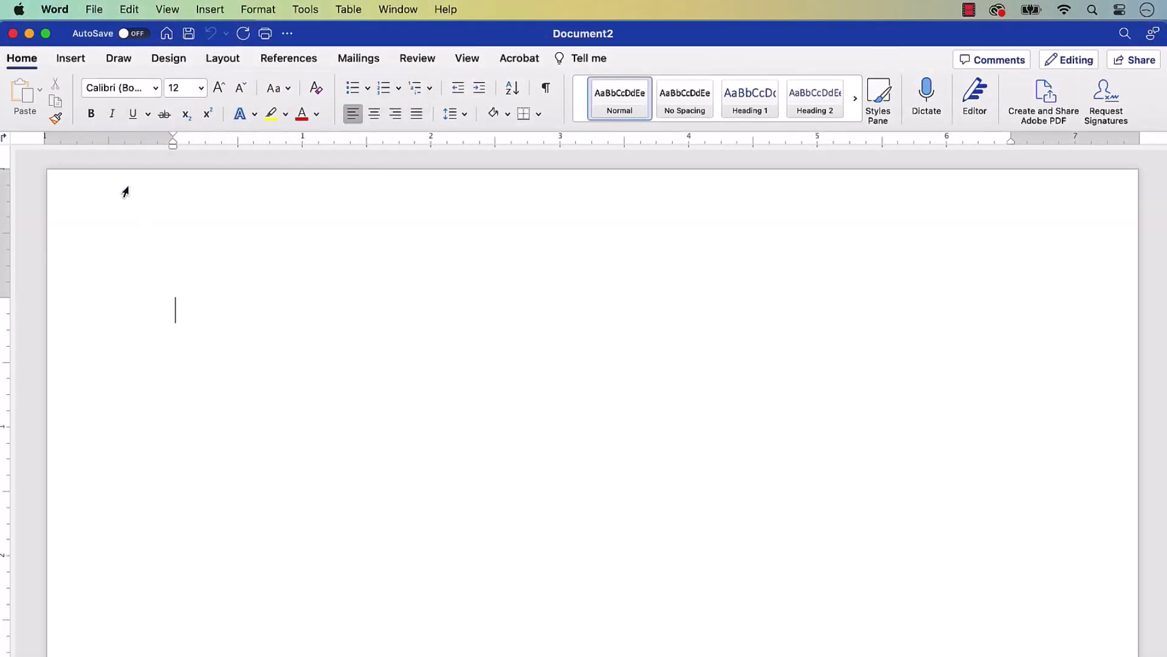
{"action": "left_click", "coordinate": [52, 11]}
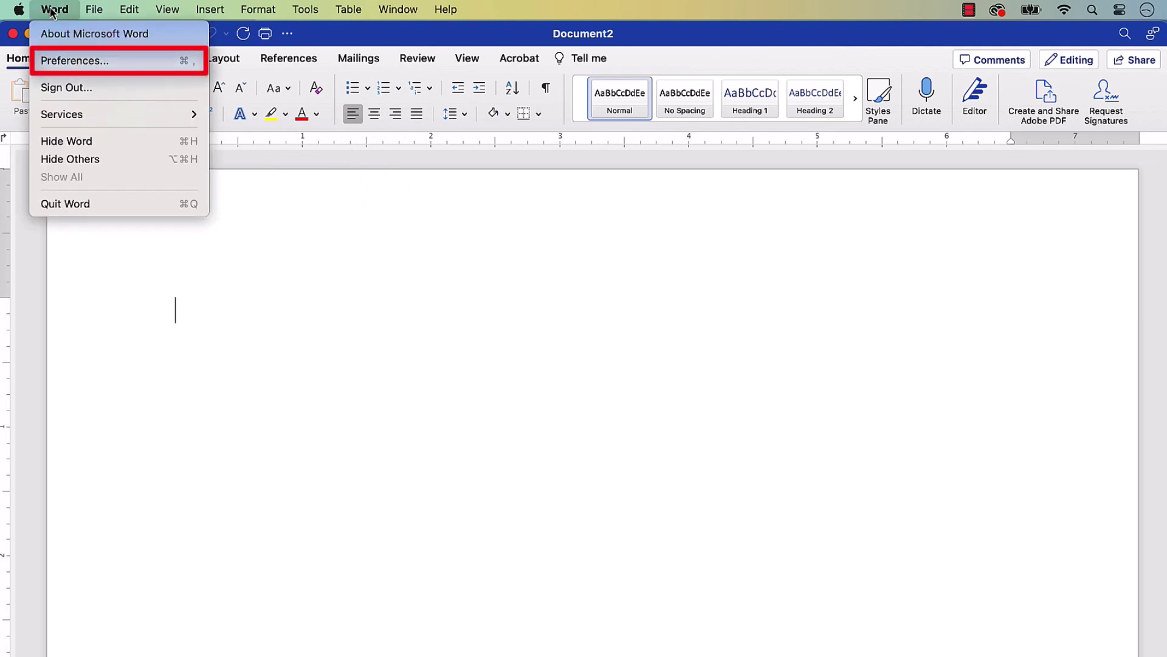
{"action": "left_click", "coordinate": [69, 60]}
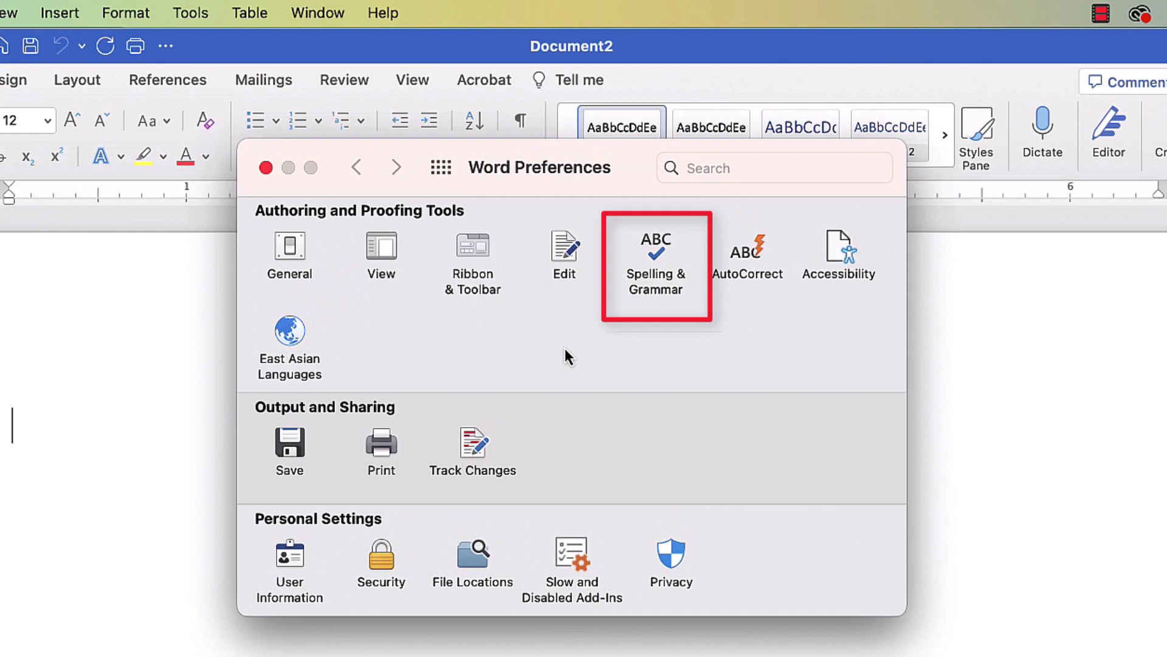
Choose the Spelling & Grammar preferences pane.
{"action": "left_click", "coordinate": [660, 270]}
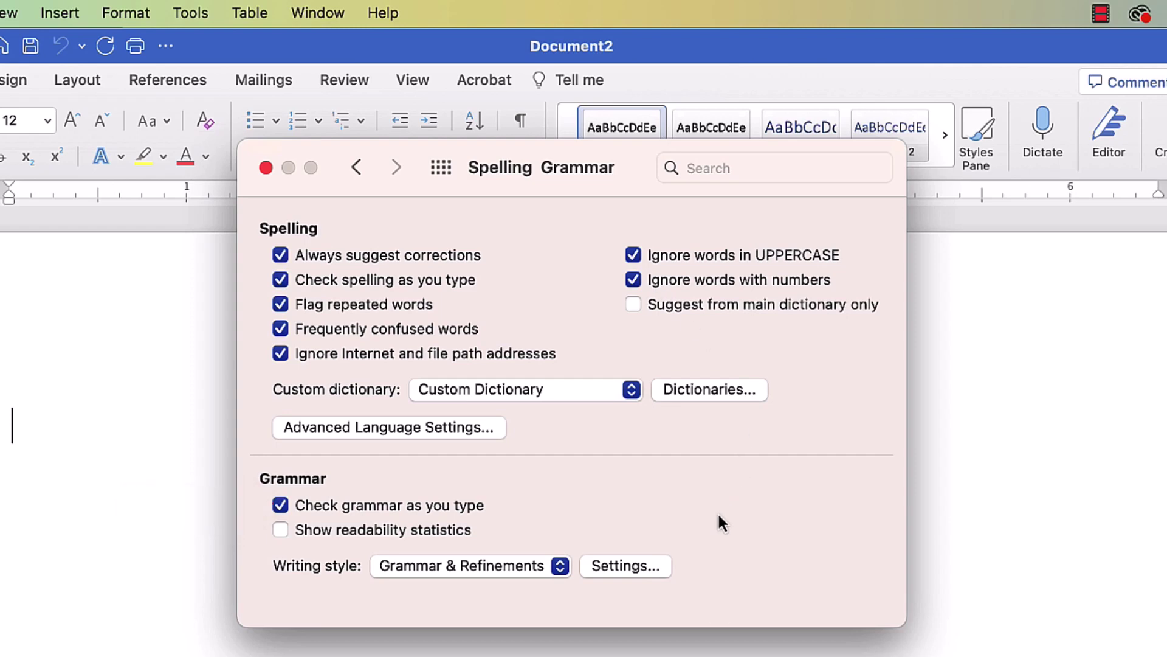
In Grammar Settings, enable the Spacing check with one space between sentences and confirm.
{"action": "left_click", "coordinate": [663, 568]}
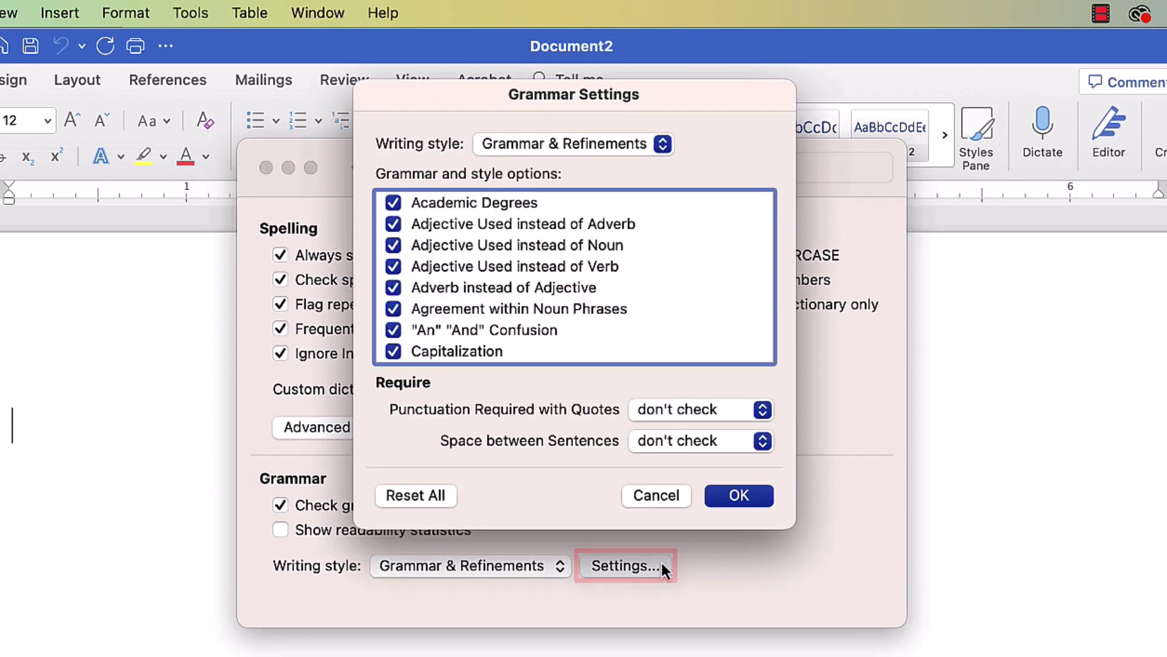
{"action": "left_click_drag", "start_coordinate": [769, 208], "coordinate": [769, 282]}
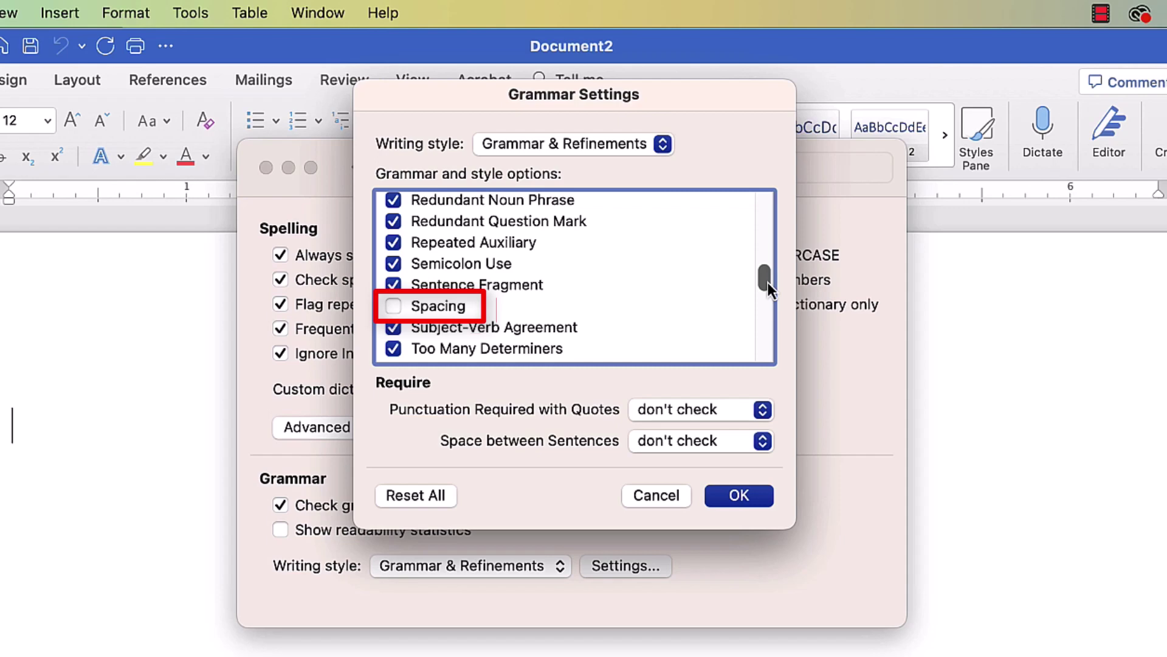
{"action": "left_click", "coordinate": [394, 308]}
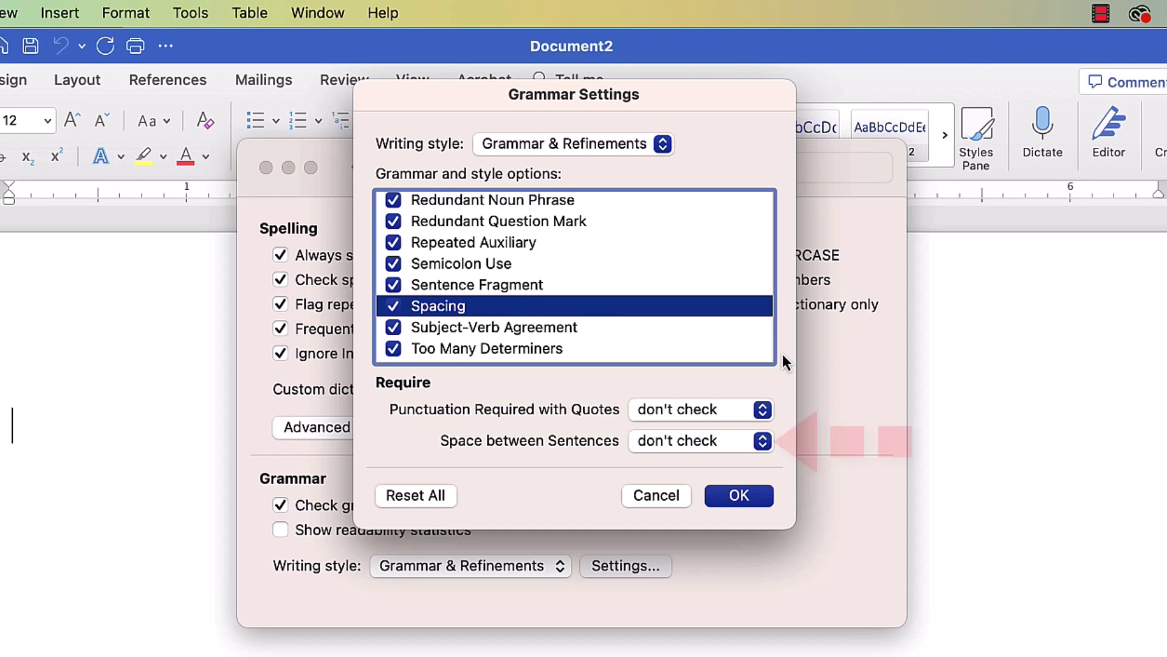
{"action": "left_click", "coordinate": [762, 442]}
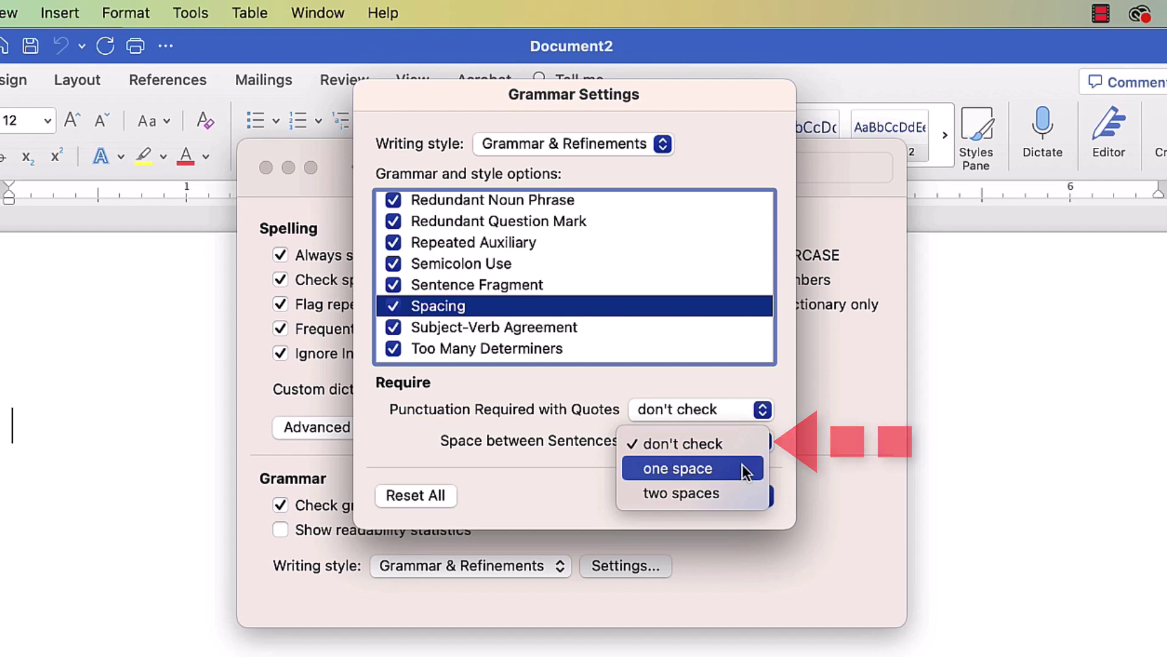
{"action": "left_click", "coordinate": [742, 465]}
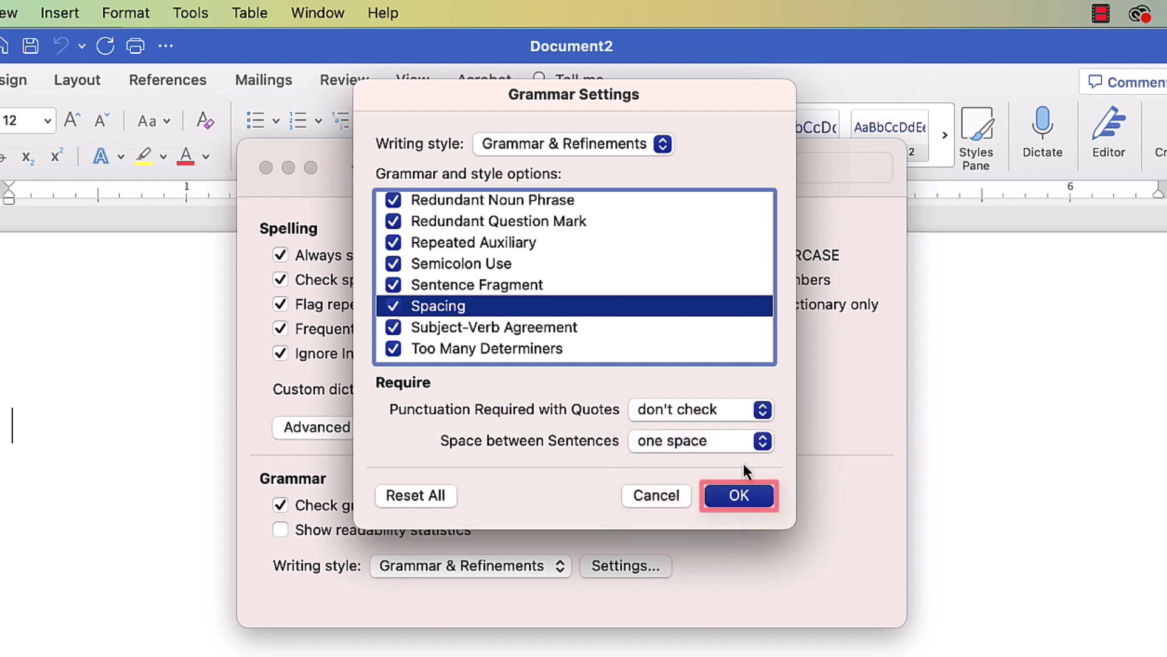
{"action": "left_click", "coordinate": [746, 494]}
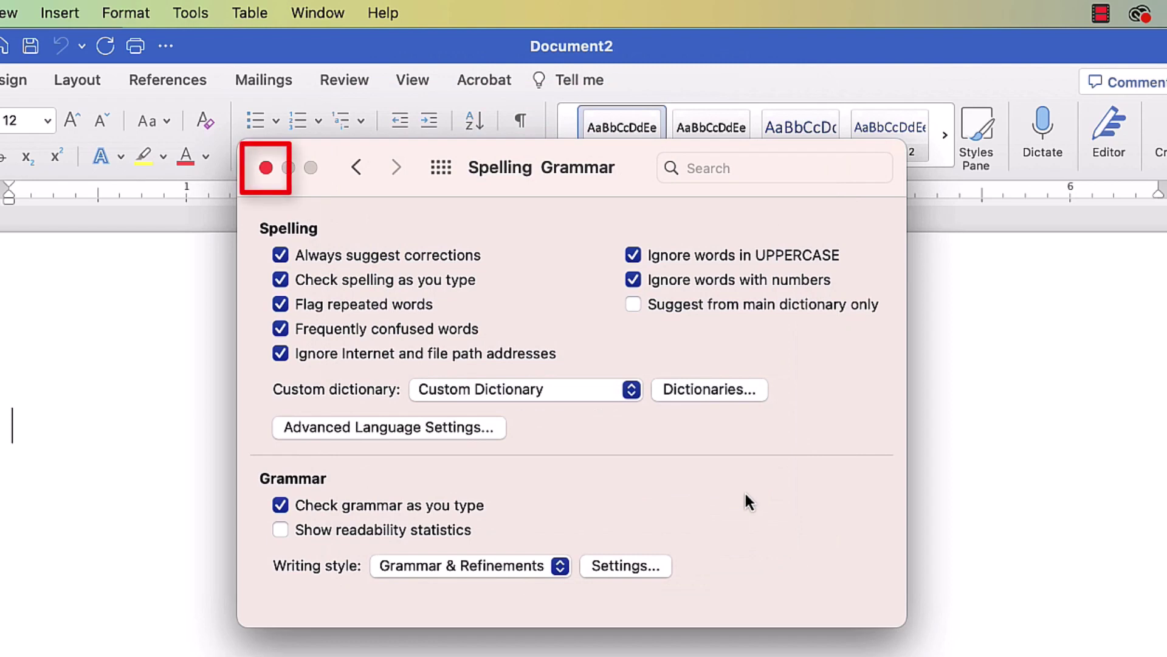
Close the Spelling & Grammar preferences and return to Document1.
{"action": "left_click", "coordinate": [266, 168]}
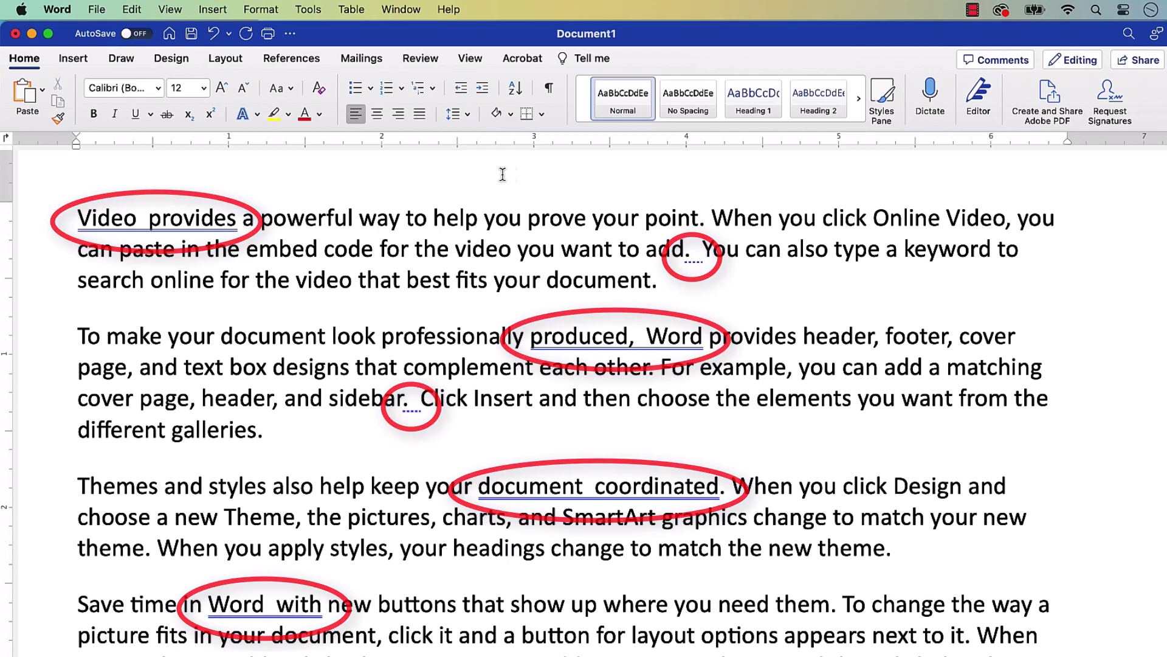
Delete the extra space in 'Video provides' and accept the one-space suggestion after 'add.'.
{"action": "left_click_drag", "start_coordinate": [81, 217], "coordinate": [158, 204]}
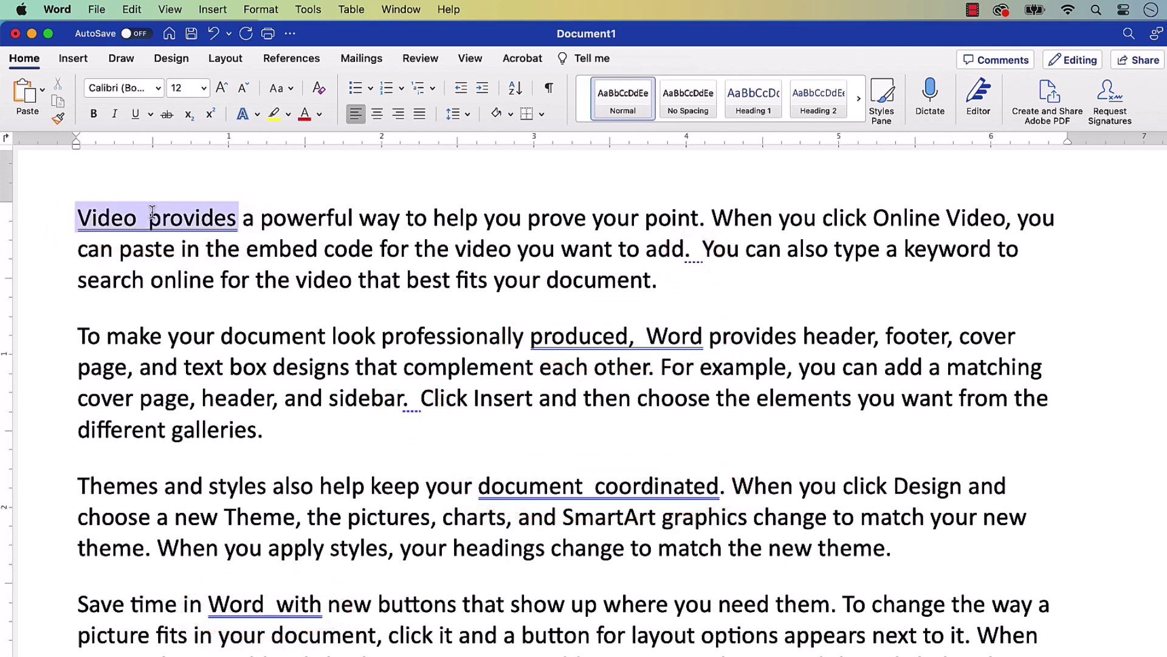
{"action": "left_click", "coordinate": [147, 217]}
{"action": "key", "text": "BackSpace"}
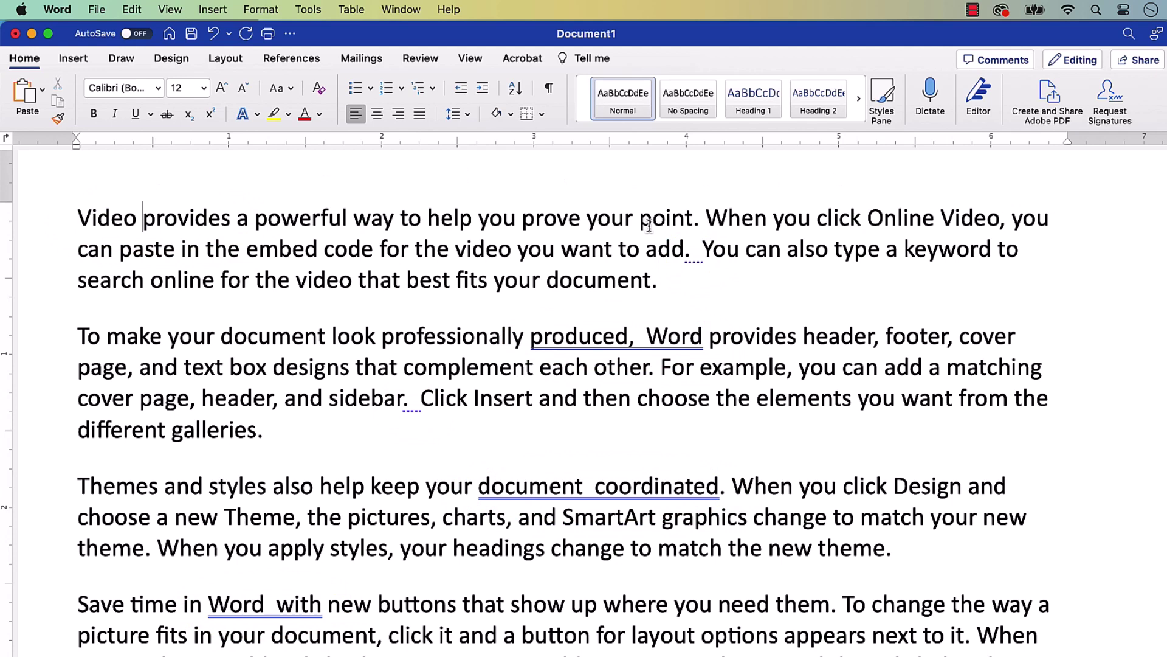
{"action": "right_click", "coordinate": [693, 261]}
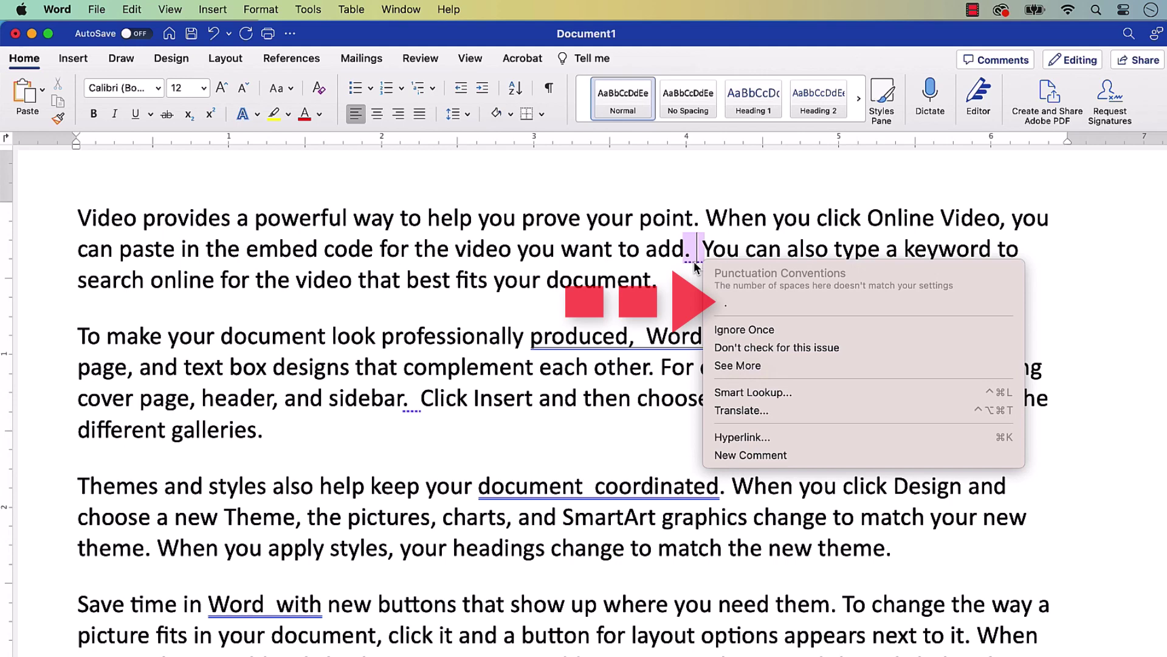
{"action": "left_click", "coordinate": [720, 300]}
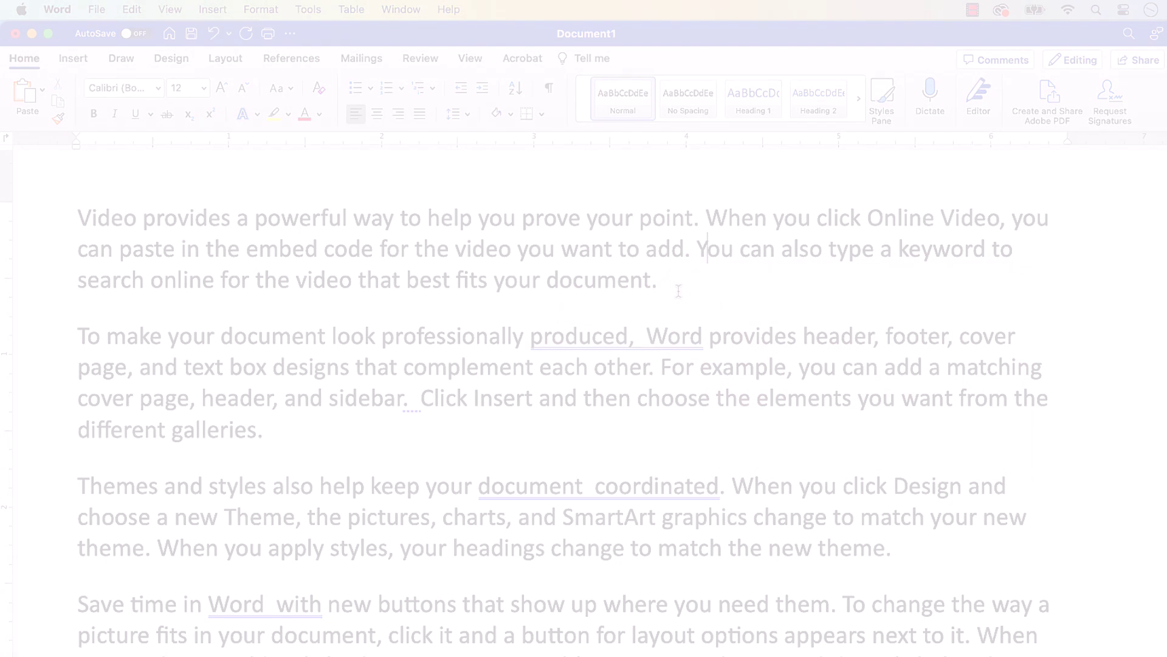